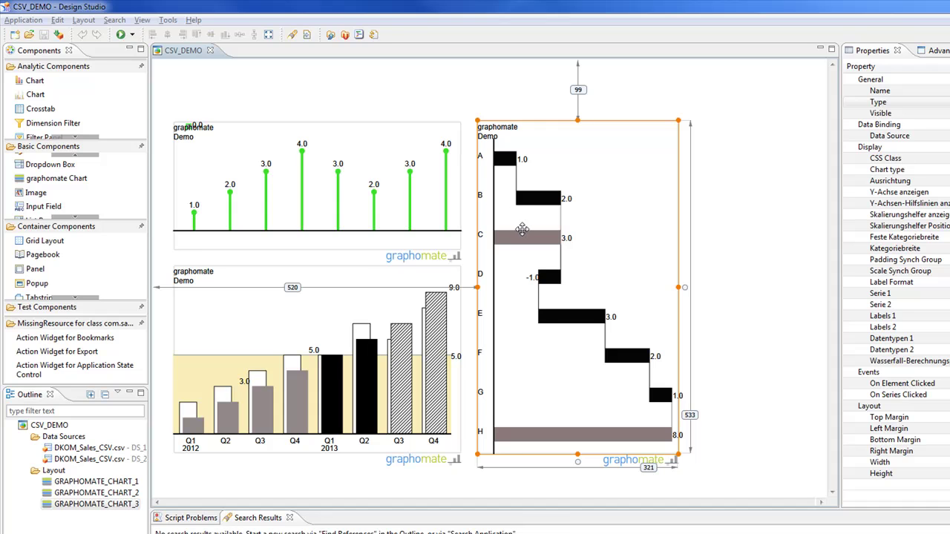
Delete the waterfall chart GRAPHOMATE_CHART_3 from the CSV_DEMO canvas.
mouse_move(525, 231)
left_mouse_down()
mouse_move(576, 223)
mouse_move(562, 222)
mouse_move(510, 297)
mouse_move(521, 229)
left_mouse_up()
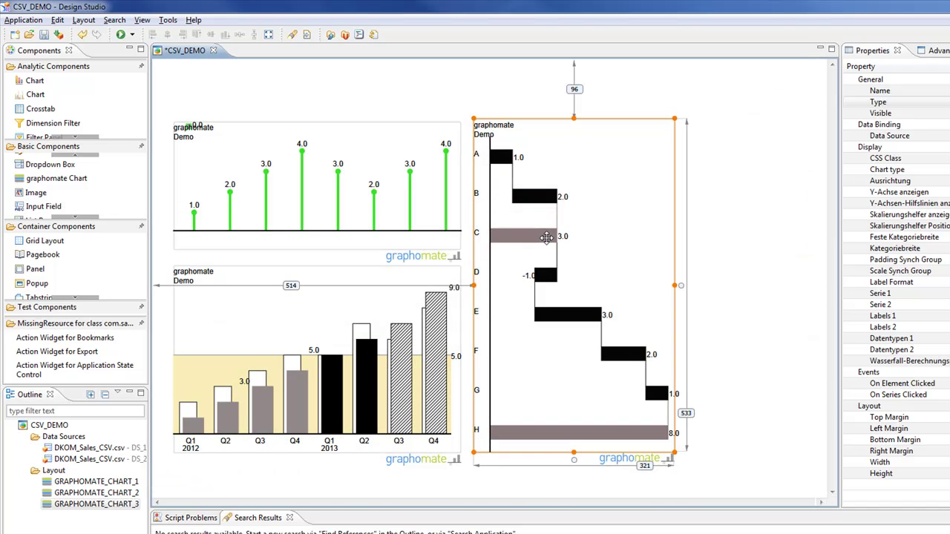
key("Delete")
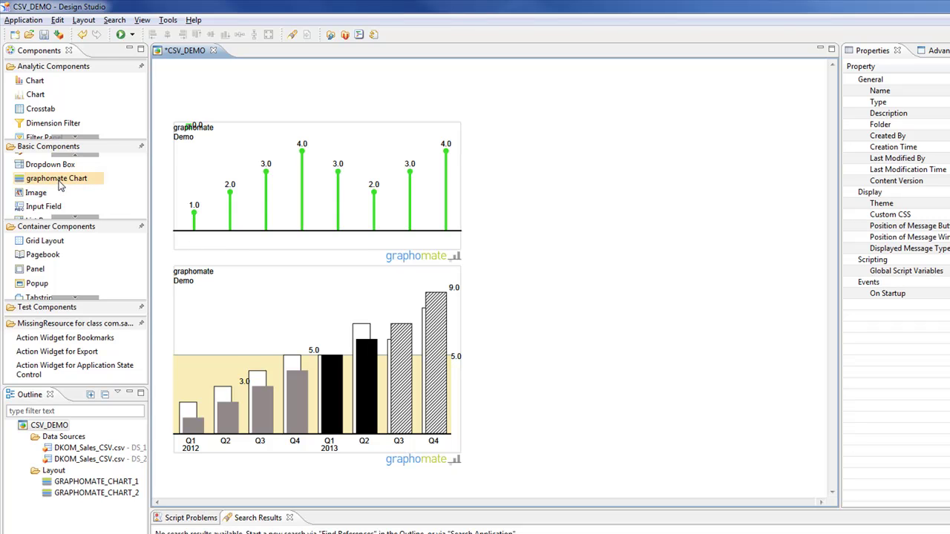
Place a new graphomate chart beside the existing charts and size it to 305 by 529.
left_click_drag(60, 185, 511, 190)
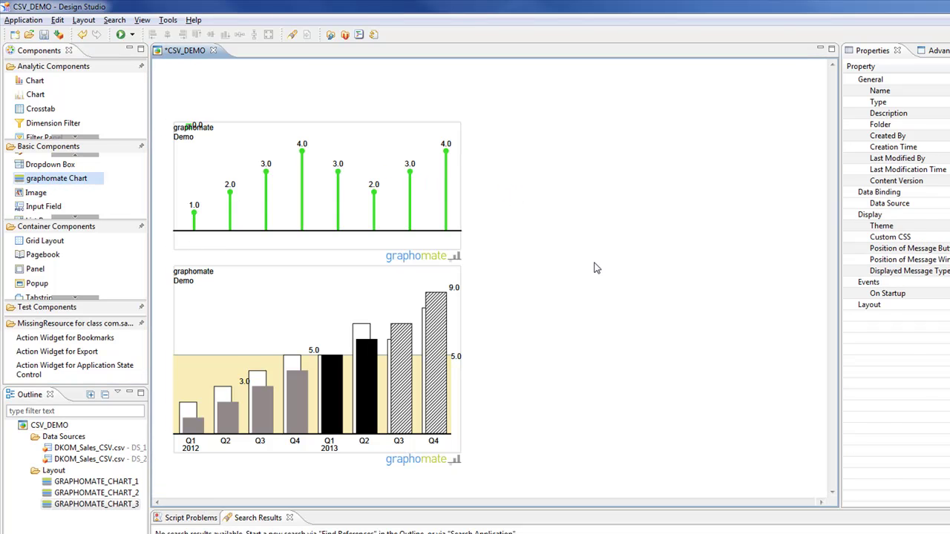
left_click(558, 242)
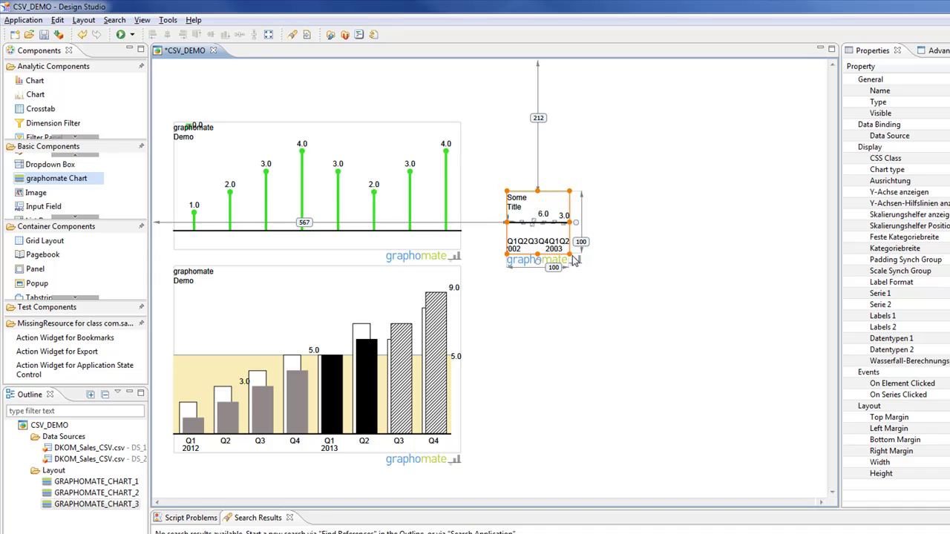
left_click_drag(569, 255, 659, 434)
left_click_drag(406, 235, 335, 162)
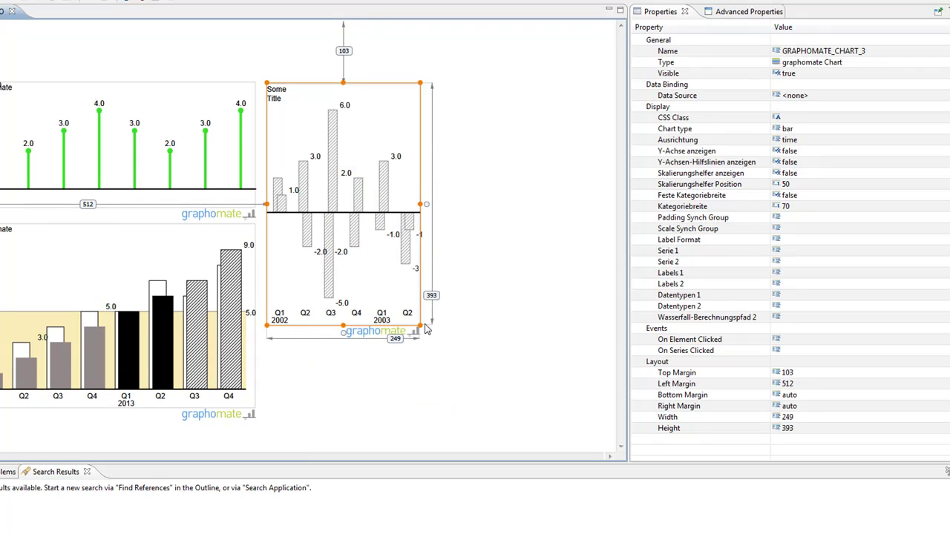
left_click_drag(420, 324, 452, 407)
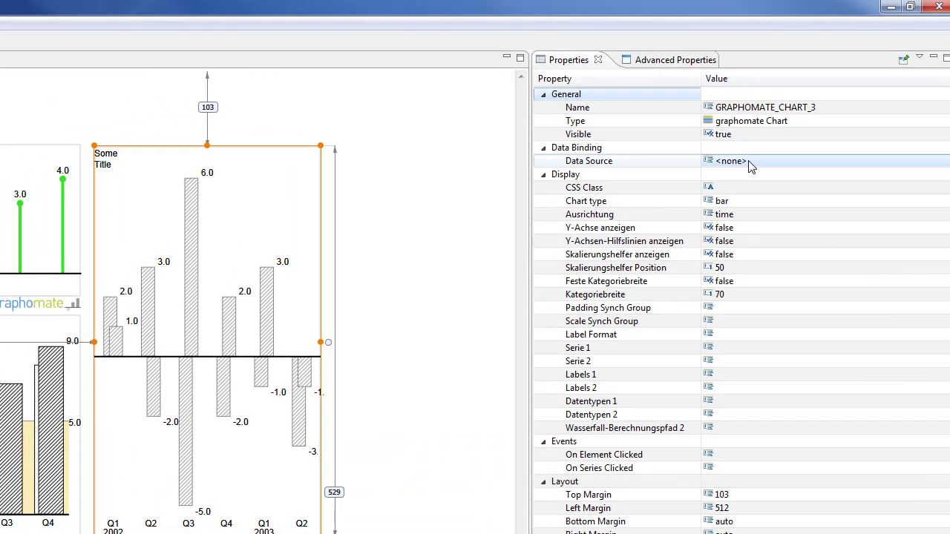
Bind the new chart to data source DS_1.
left_click(746, 159)
left_click(767, 160)
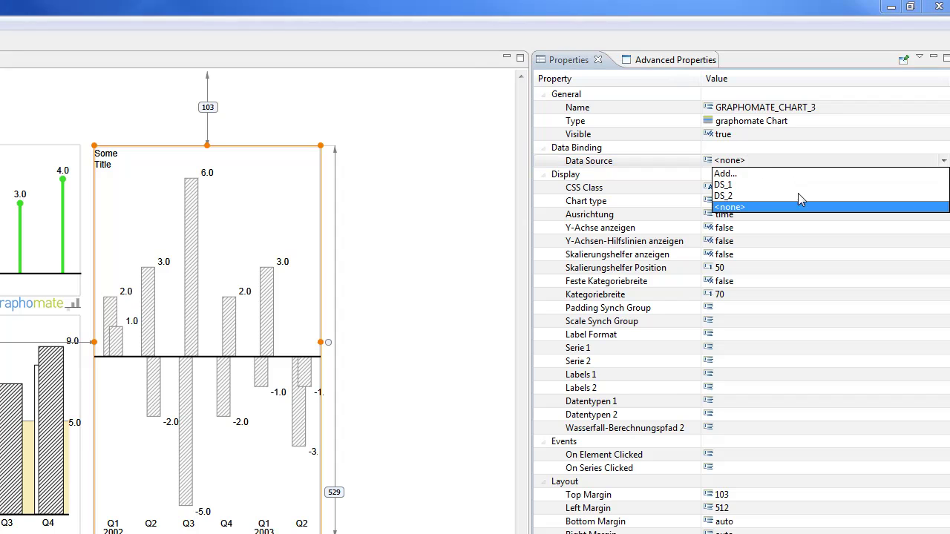
left_click(731, 185)
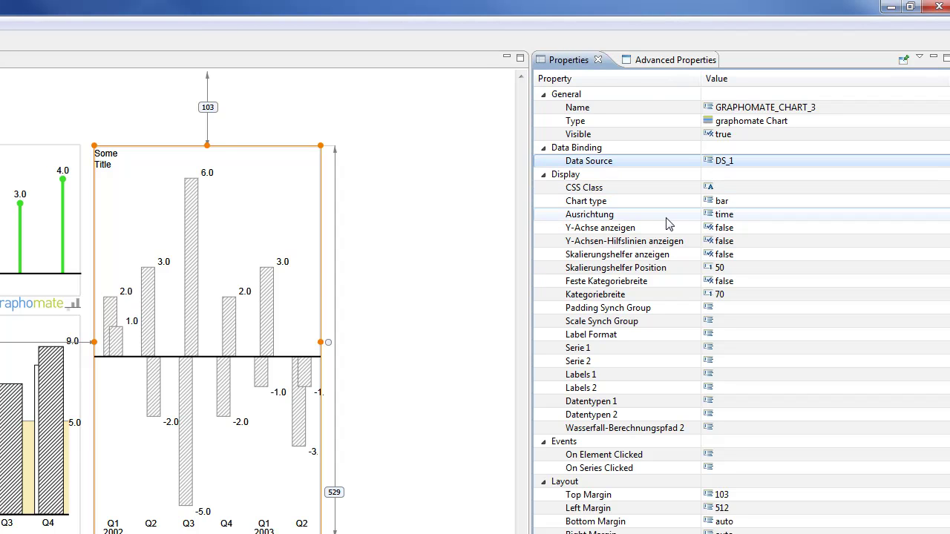
Try the bar, line and offsetbar chart types, then settle on waterfall.
left_click(754, 207)
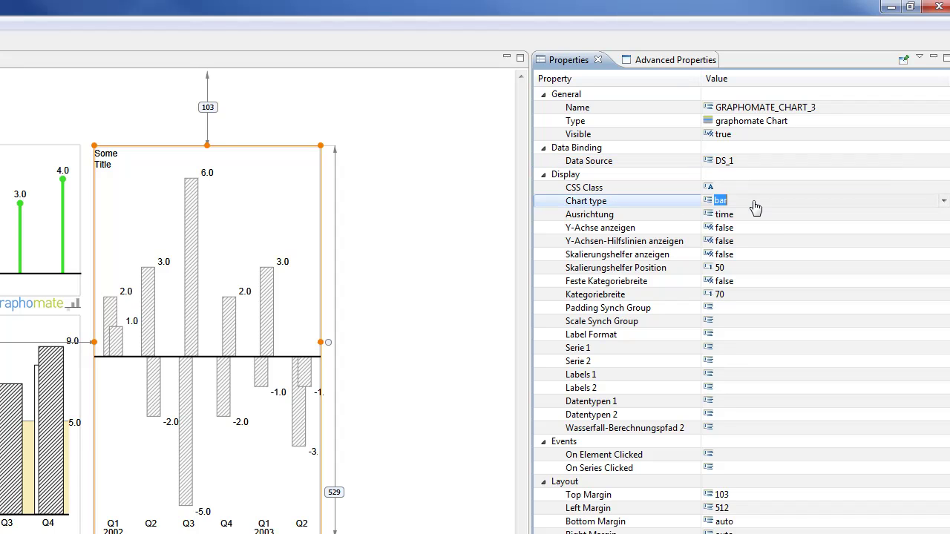
left_click(944, 201)
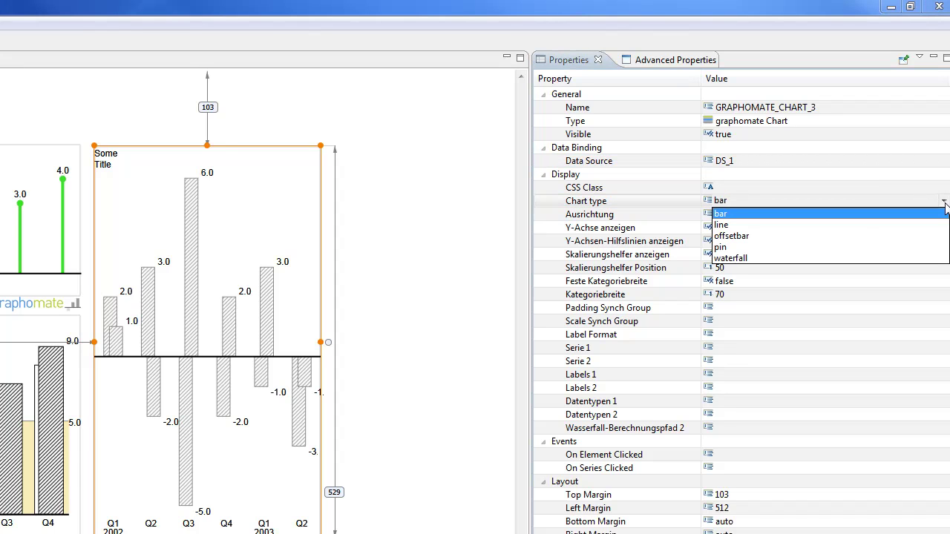
left_click(795, 214)
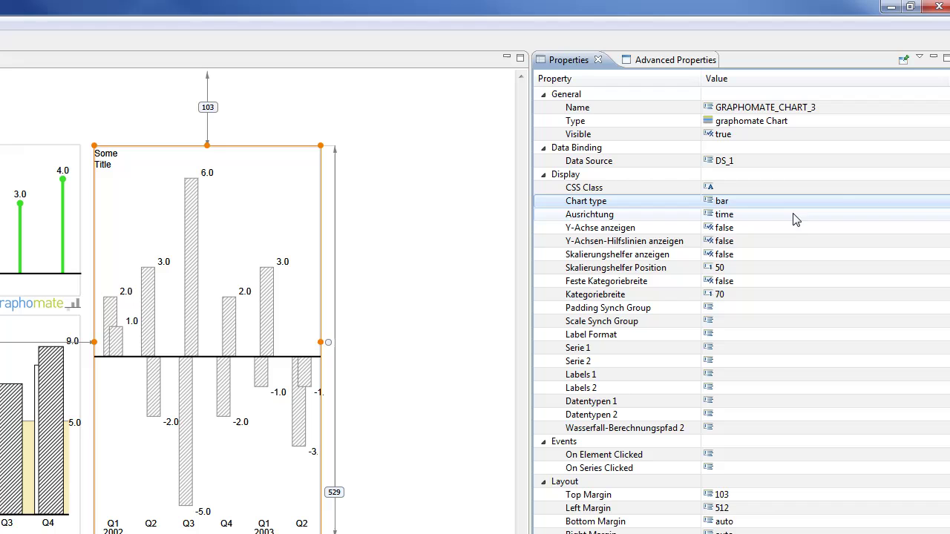
left_click(837, 204)
left_click(941, 205)
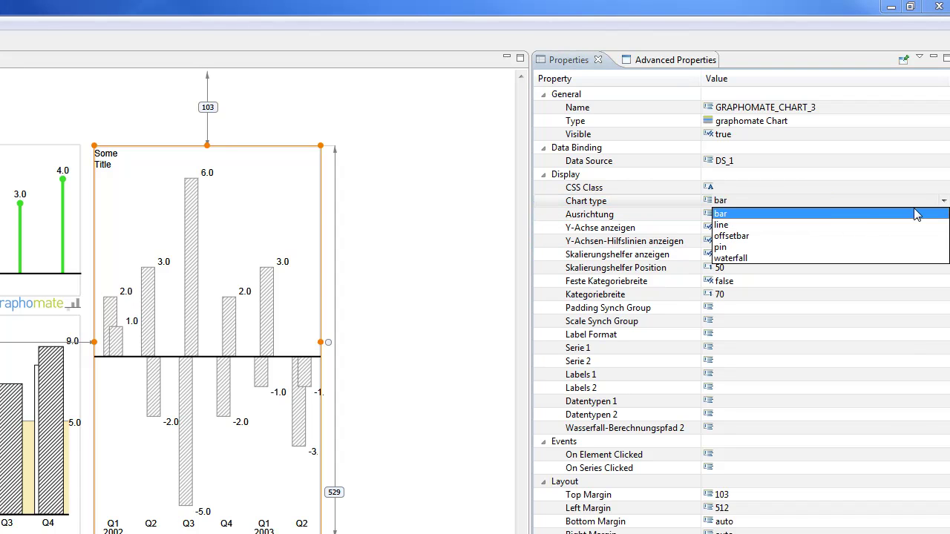
left_click(767, 226)
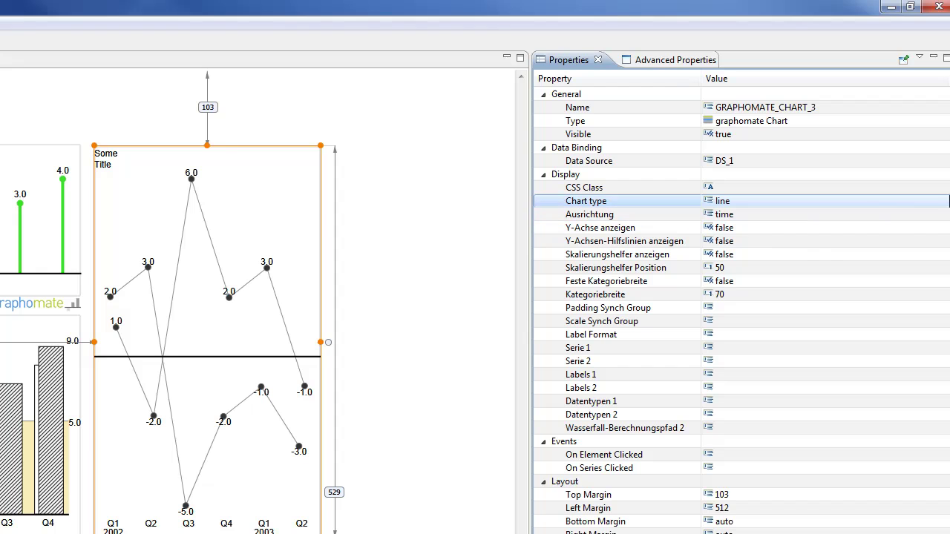
left_click(932, 205)
left_click(943, 203)
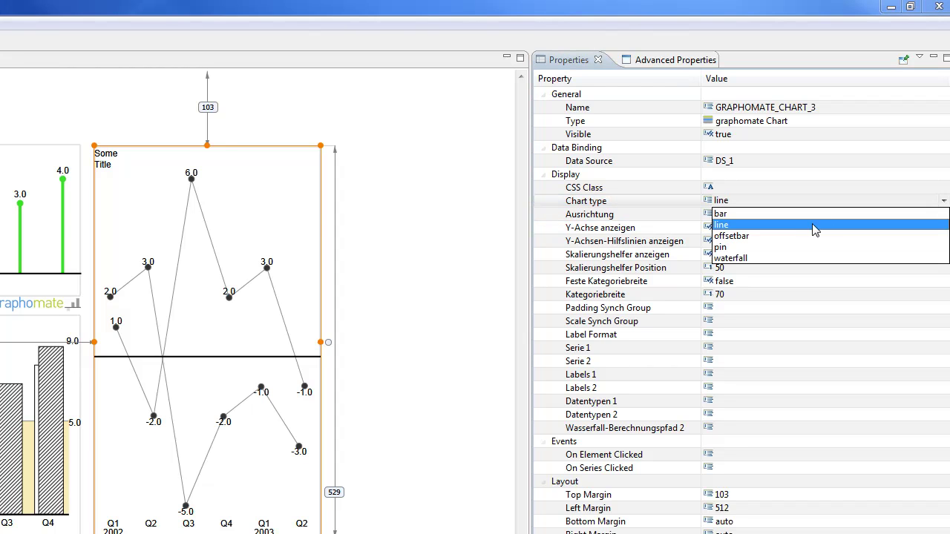
left_click(777, 240)
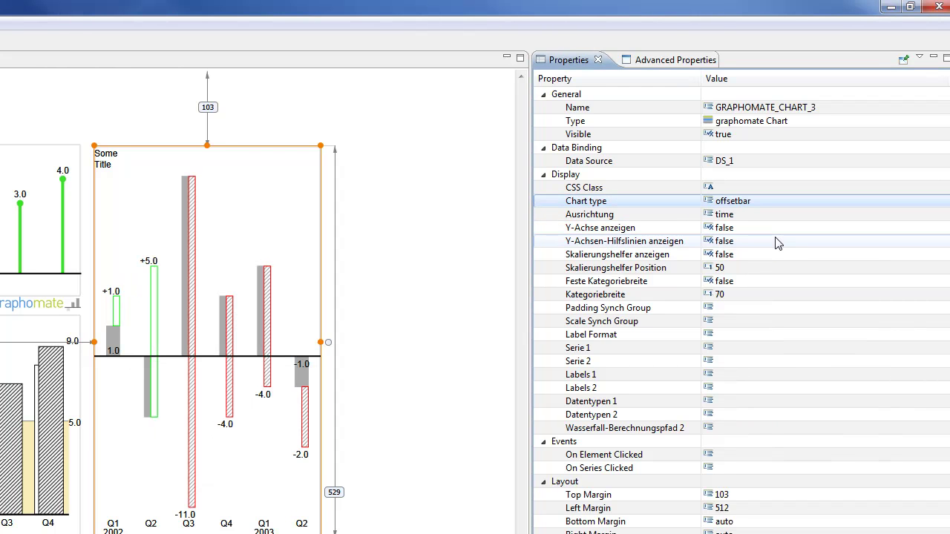
left_click(930, 207)
left_click(943, 202)
left_click(740, 259)
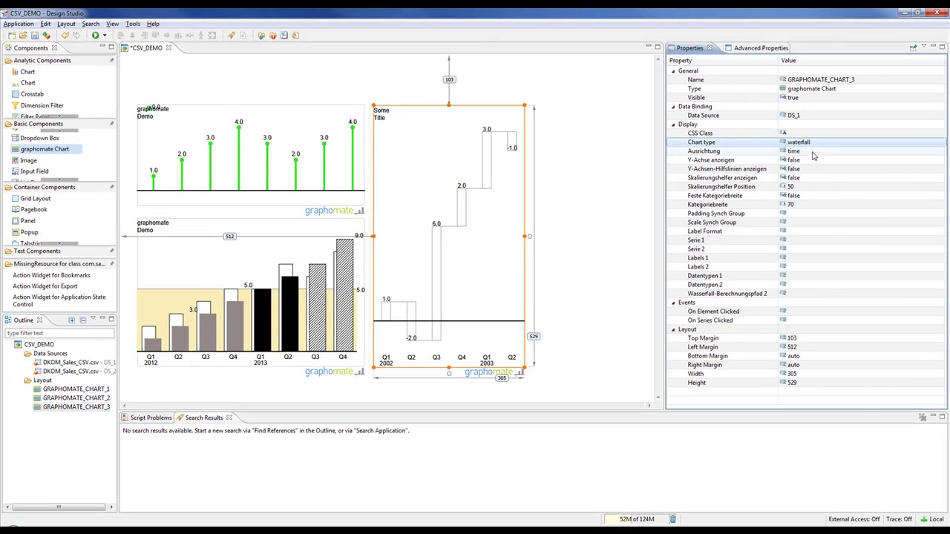
Switch the waterfall's orientation to structure, then back to time.
left_click(814, 154)
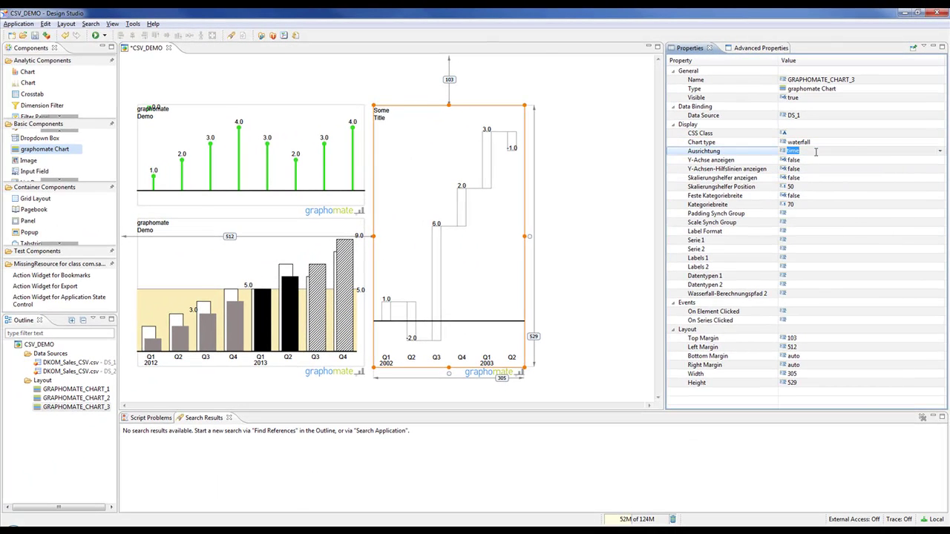
left_click(939, 151)
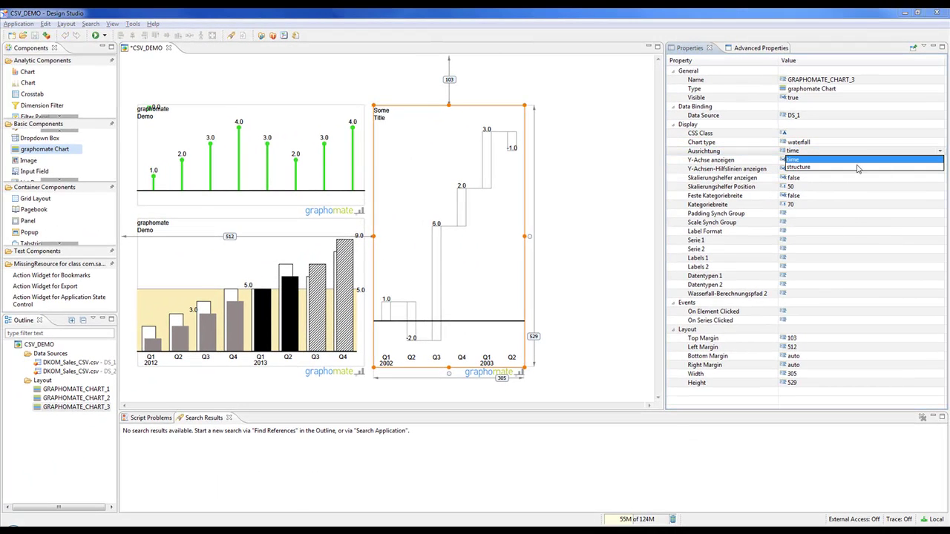
left_click(846, 168)
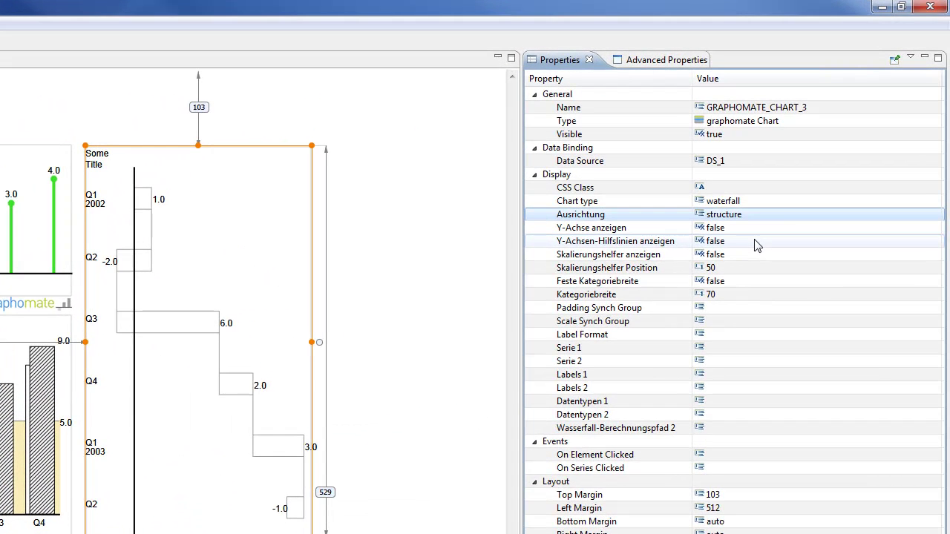
left_click(834, 213)
left_click(934, 214)
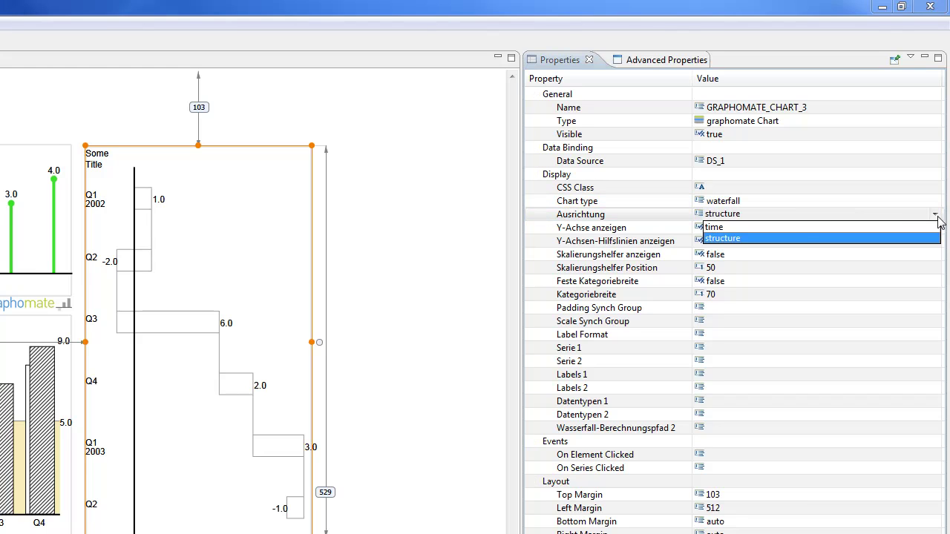
left_click(806, 227)
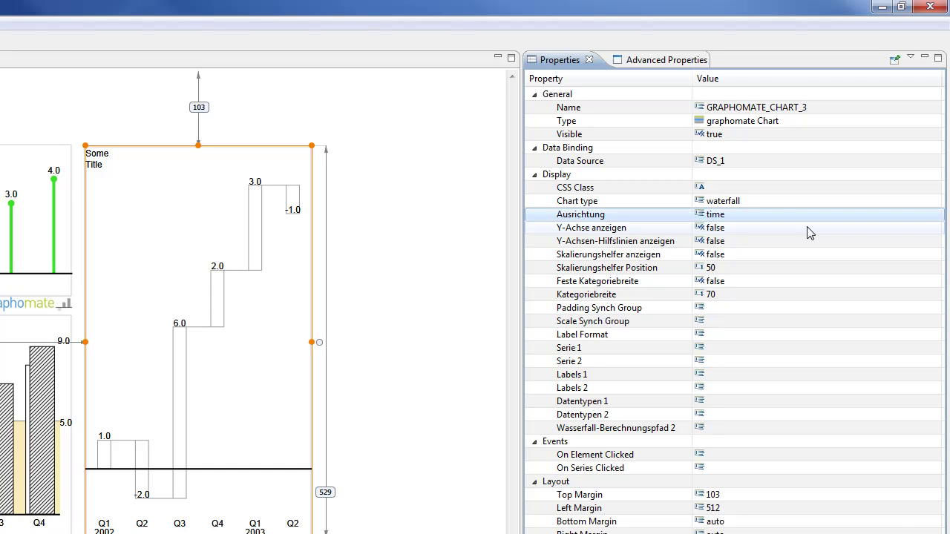
Change the chart type to bar.
left_click(739, 203)
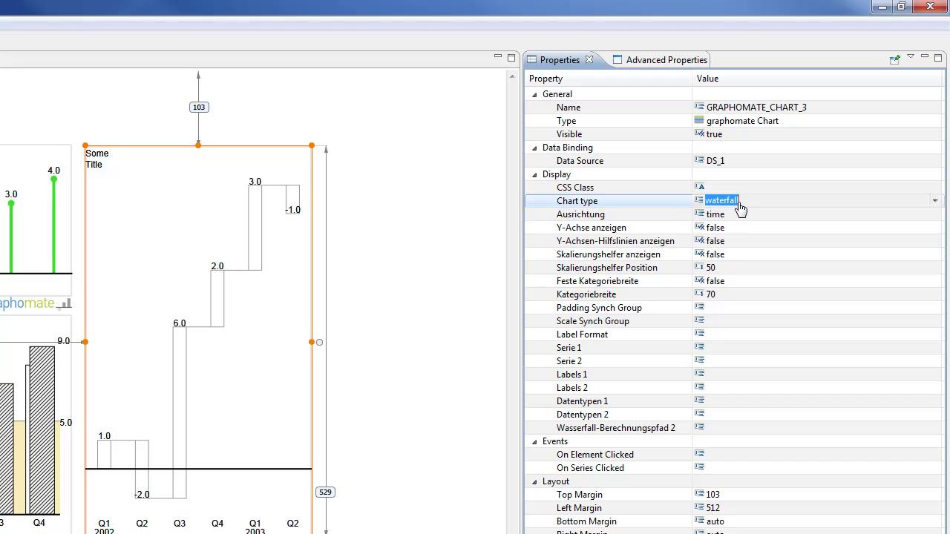
left_click(739, 208)
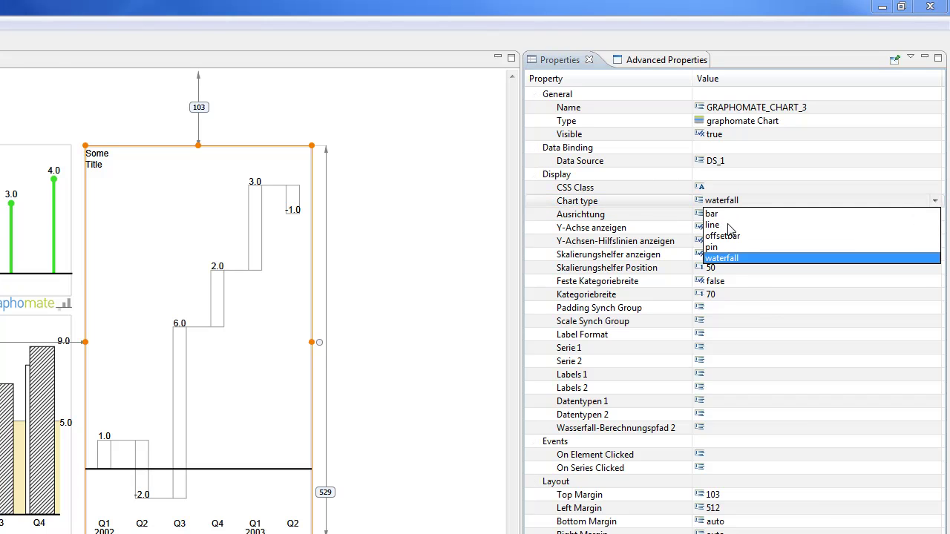
left_click(726, 215)
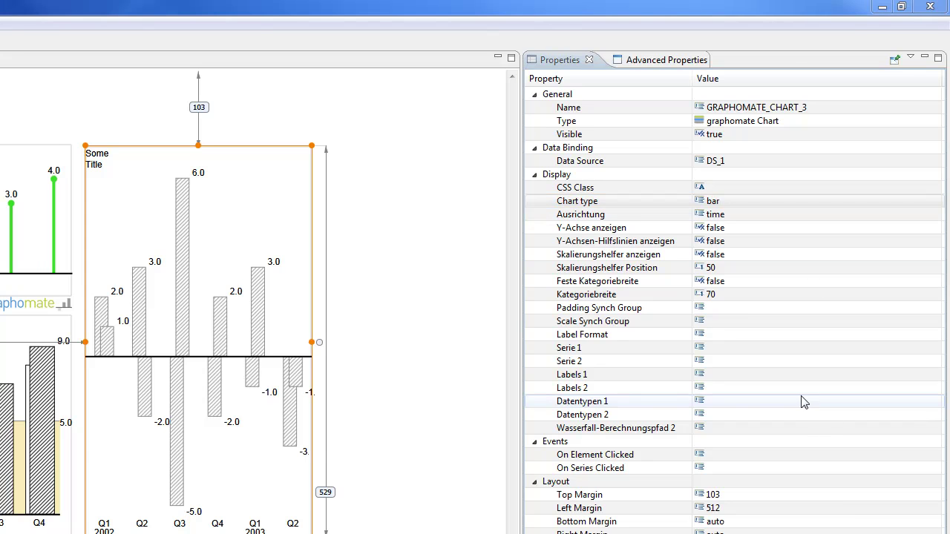
Copy 1,2,3,-1,3,2,1,8 from Notepad and paste it into Serie 1.
key("alt+Tab")
key("Tab")
key("Tab")
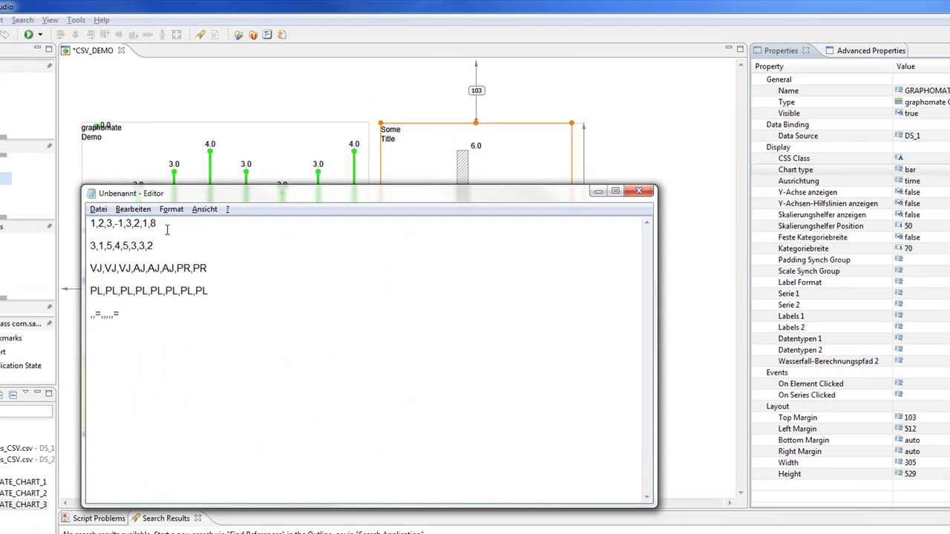
left_click_drag(159, 224, 86, 220)
key("ctrl+c")
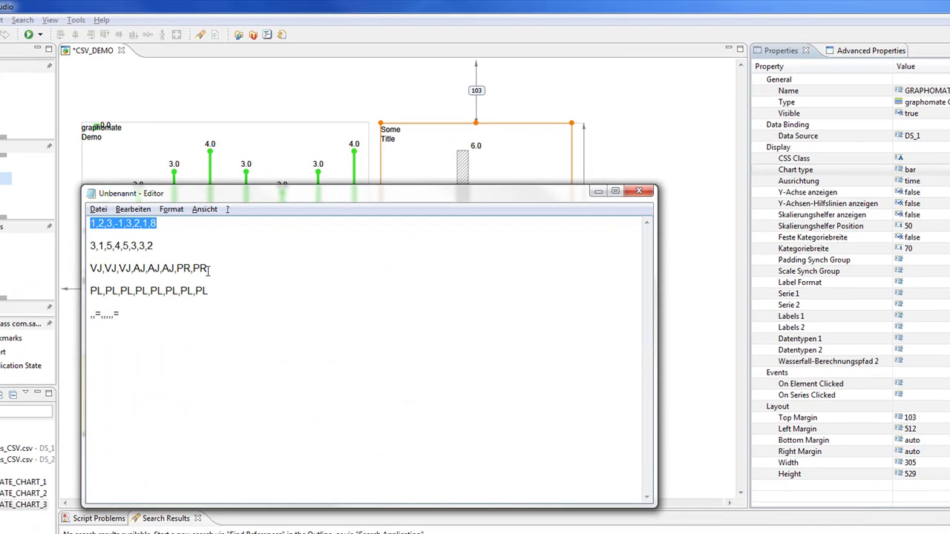
key("alt+Tab")
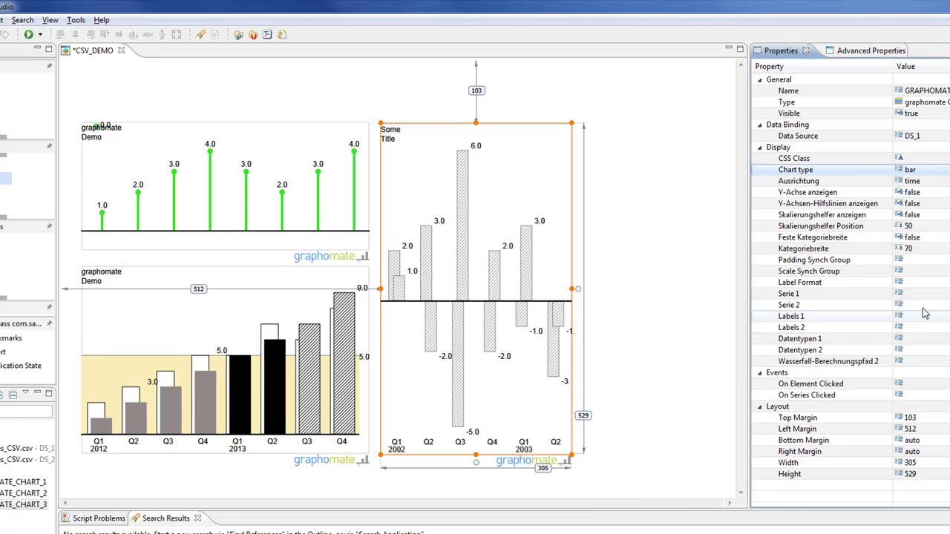
left_click(923, 315)
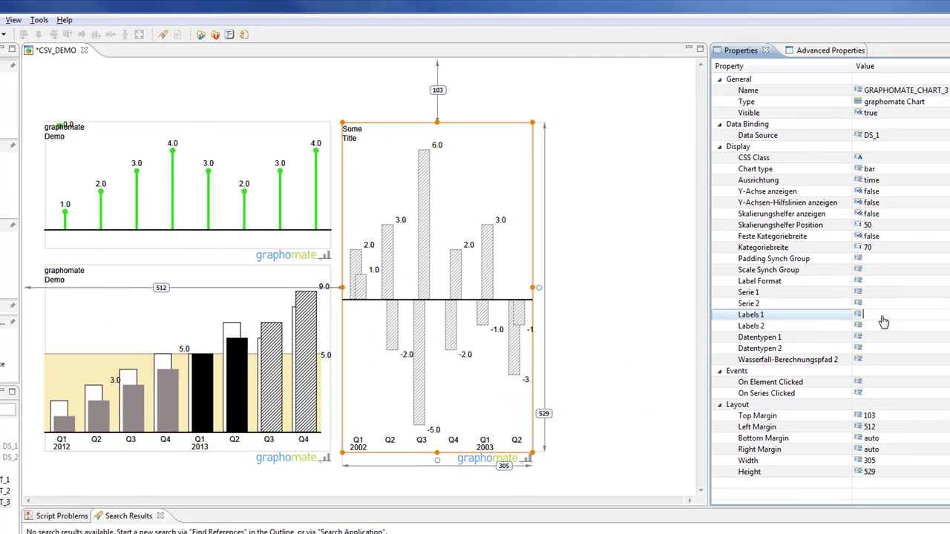
left_click(883, 293)
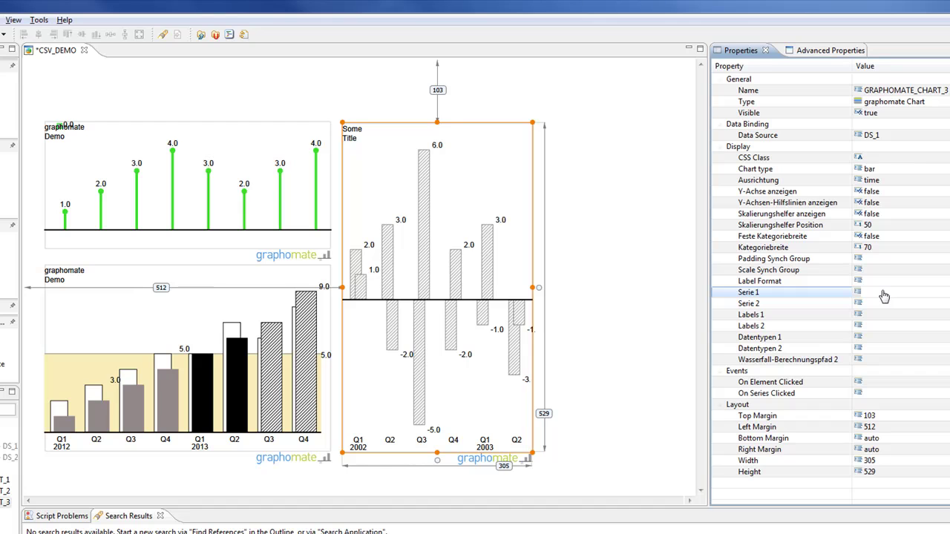
right_click(890, 295)
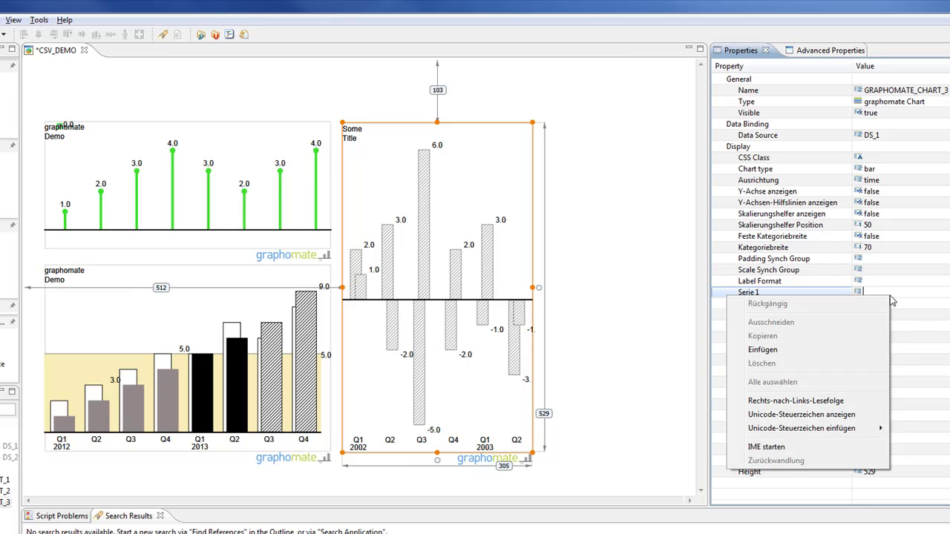
left_click(810, 349)
Copy 3,1,5,4,5,3,3,2 from Notepad, paste it into Serie 2 and apply it.
key("alt+Tab")
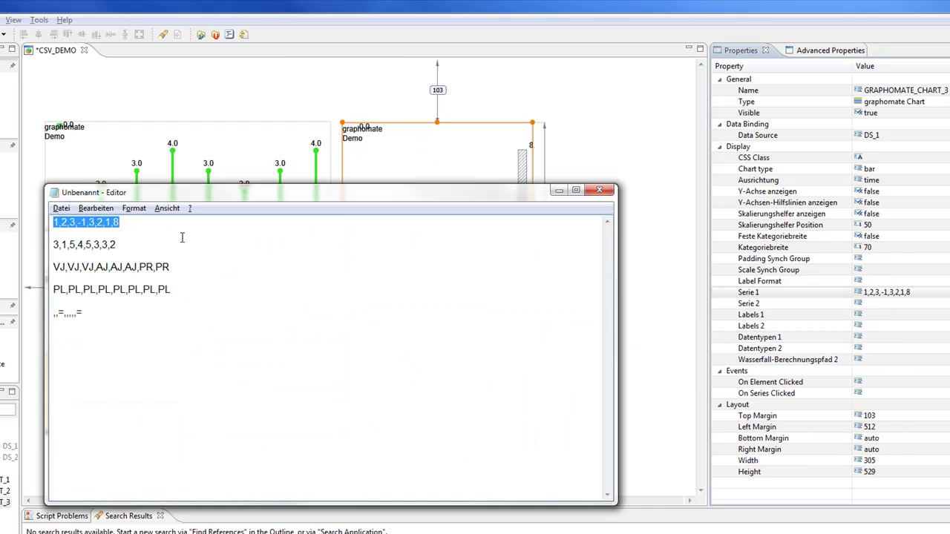
left_click_drag(119, 245, 20, 244)
key("ctrl+c")
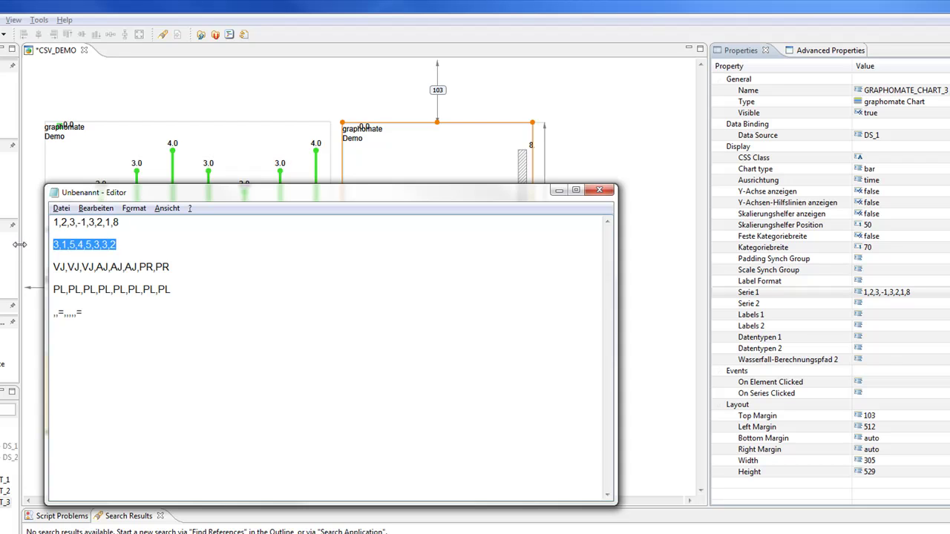
key("alt+Tab")
left_click(887, 304)
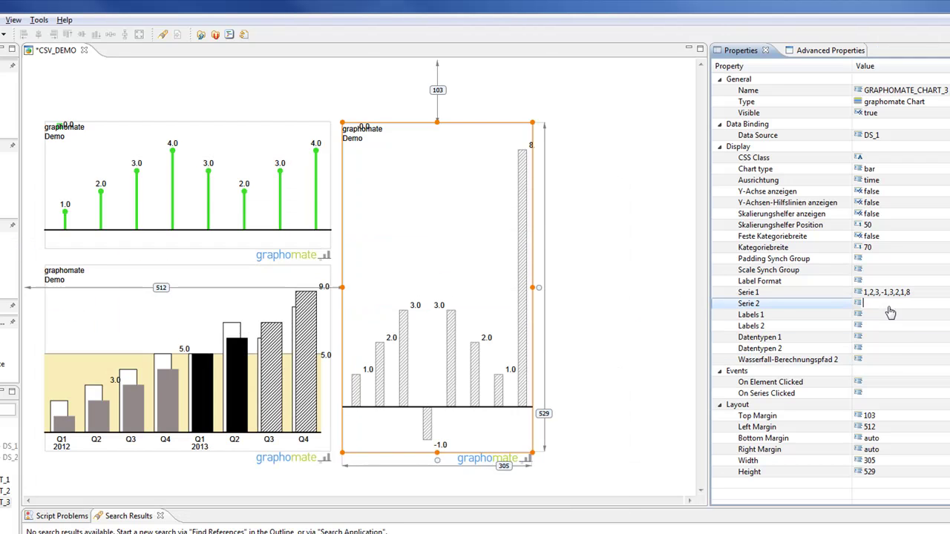
right_click(888, 306)
left_click(760, 360)
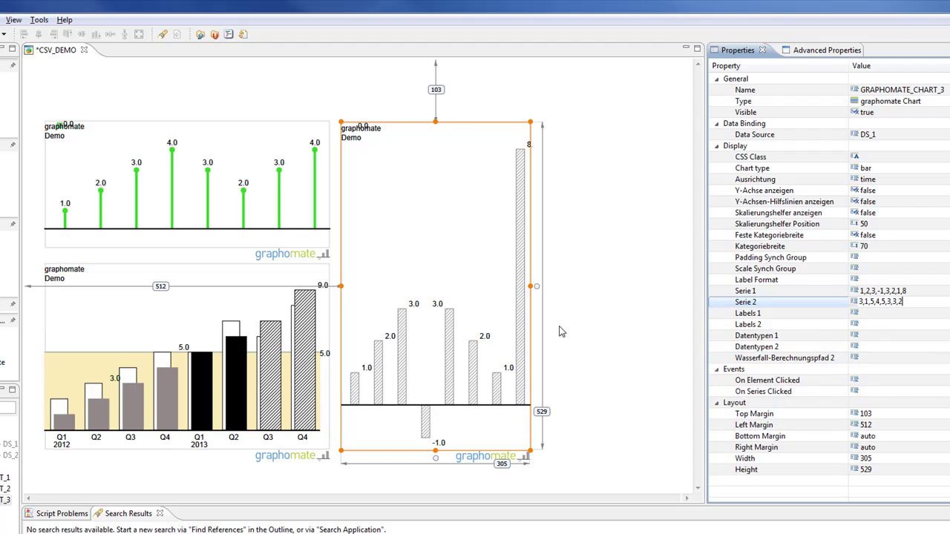
left_click(472, 337)
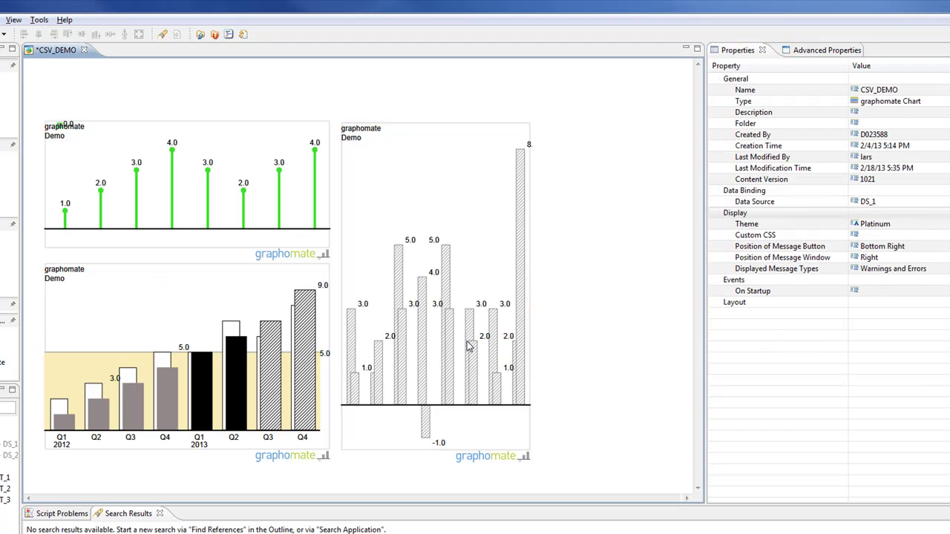
left_click(882, 315)
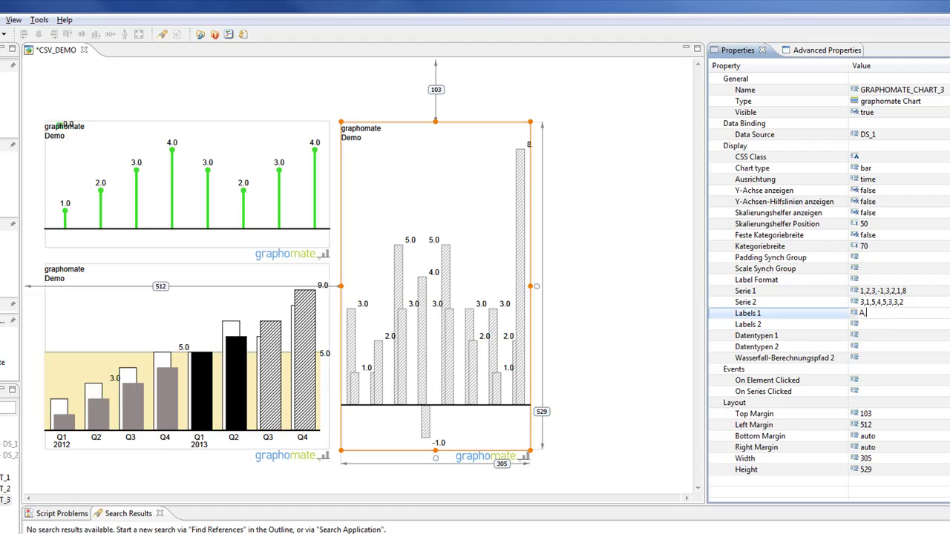
Enter A,B,C,D,E,F,G,H as Labels 1 and set the orientation to structure.
type("A,B,C,D,E,F,G,H")
key("Return")
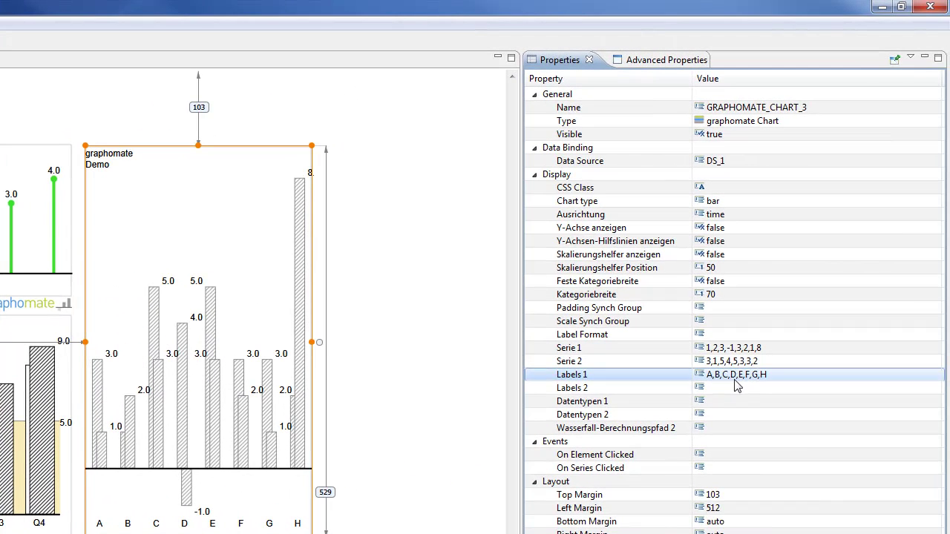
left_click(745, 216)
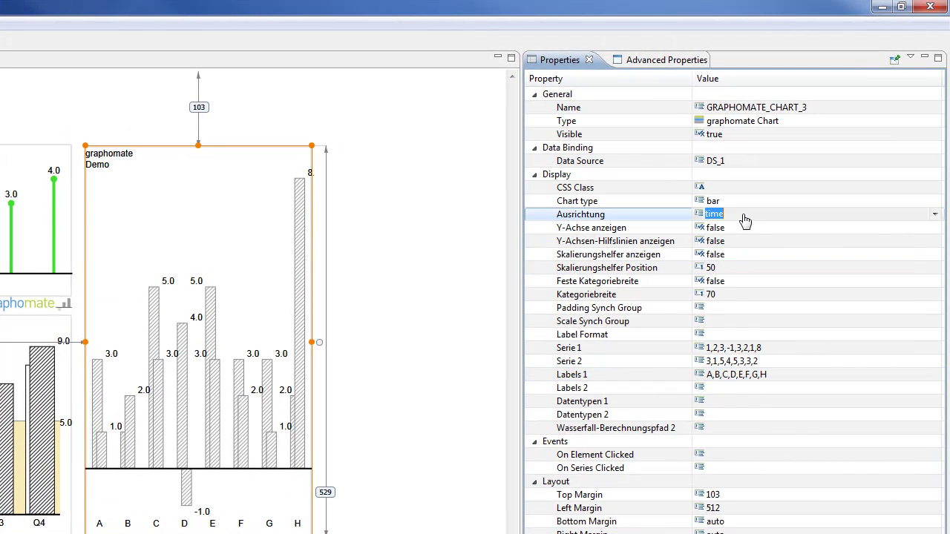
left_click(936, 216)
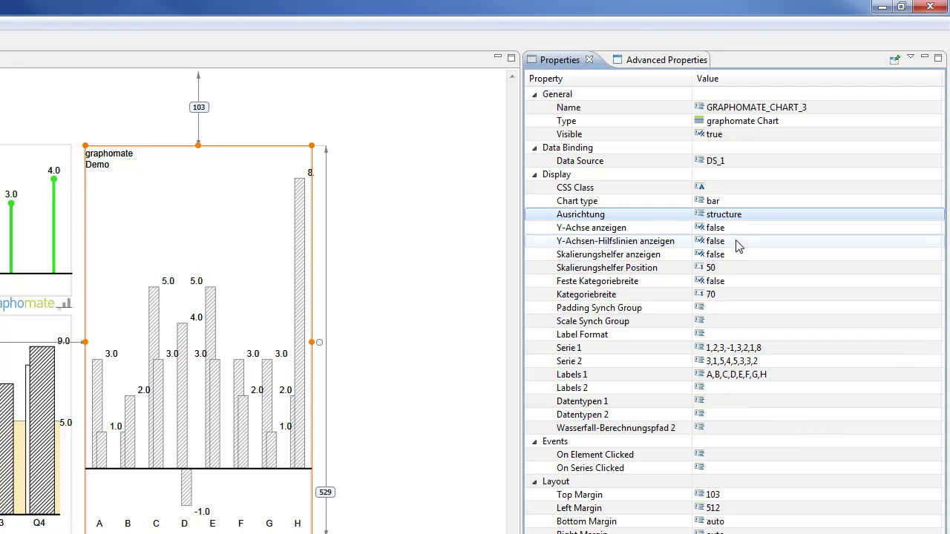
left_click(738, 242)
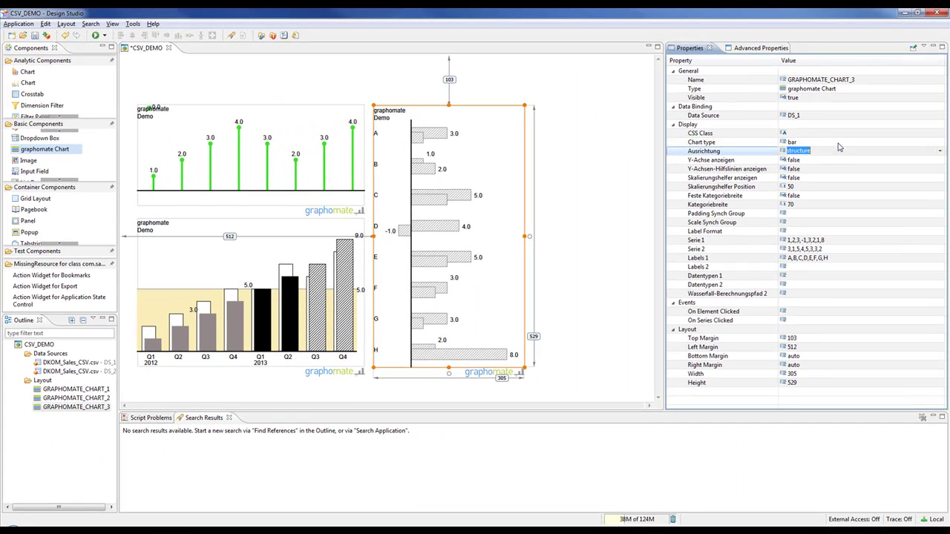
Switch GRAPHOMATE_CHART_3's chart type from bar to waterfall.
left_click(780, 201)
left_click(940, 141)
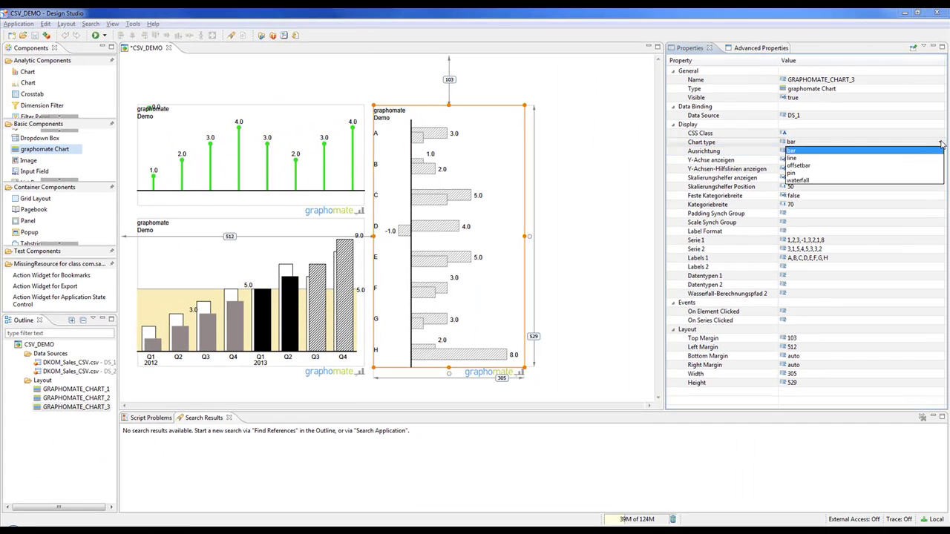
left_click(811, 181)
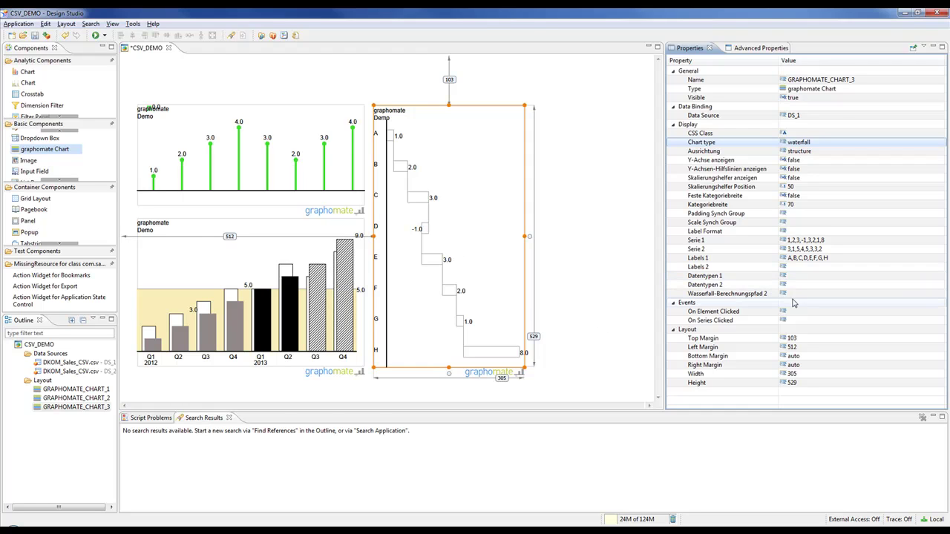
key("alt+Tab")
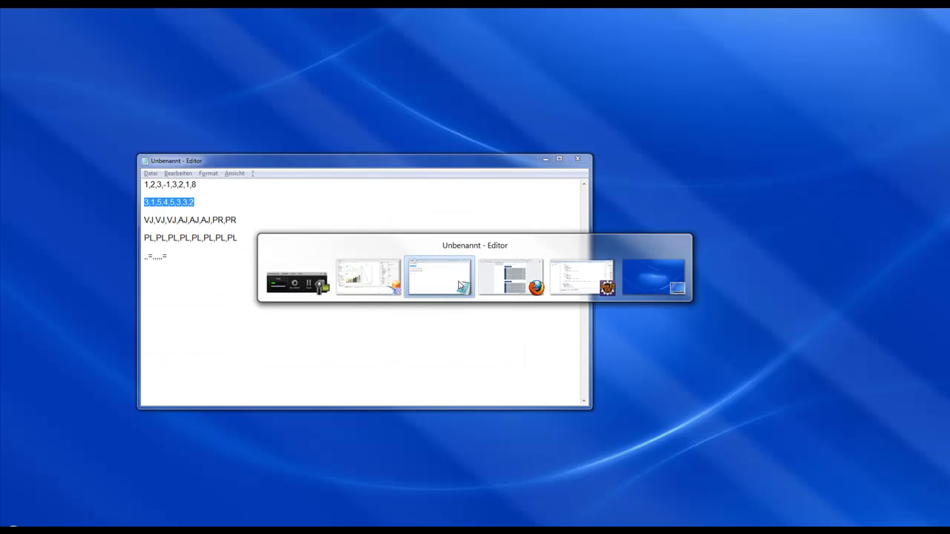
Copy ,,=,,,,,= from Notepad and paste it into Wasserfall-Berechnungspfad 2.
left_click(460, 286)
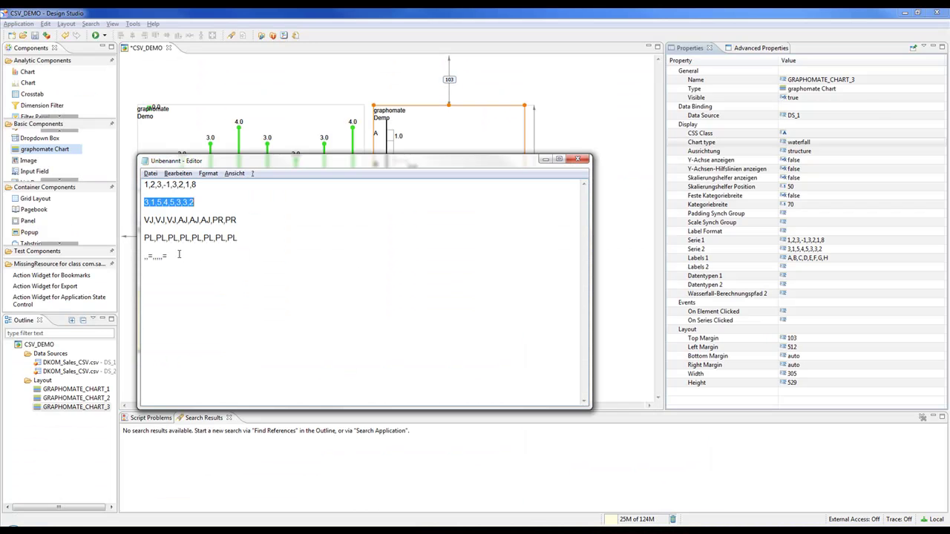
left_click_drag(178, 254, 139, 253)
key("ctrl+c")
key("alt+Tab")
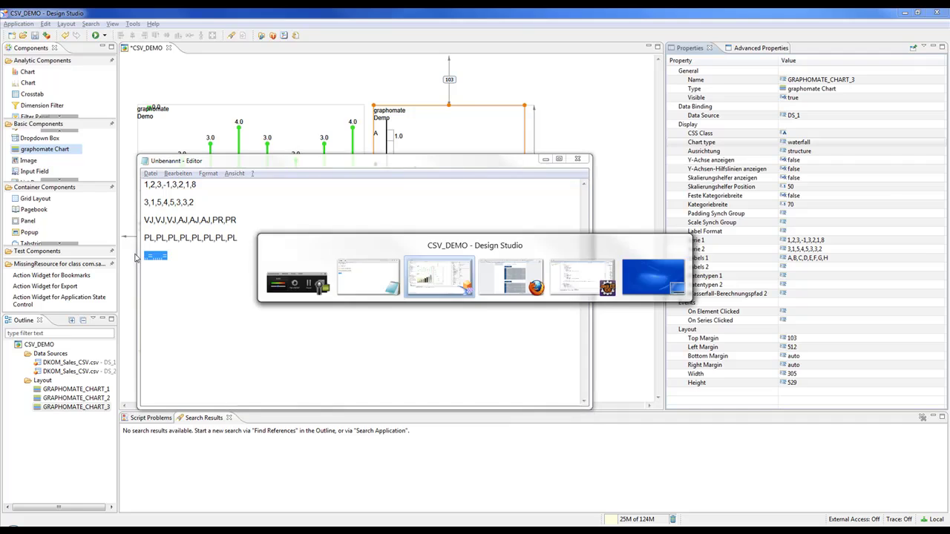
key("alt+Tab")
key("alt+Tab")
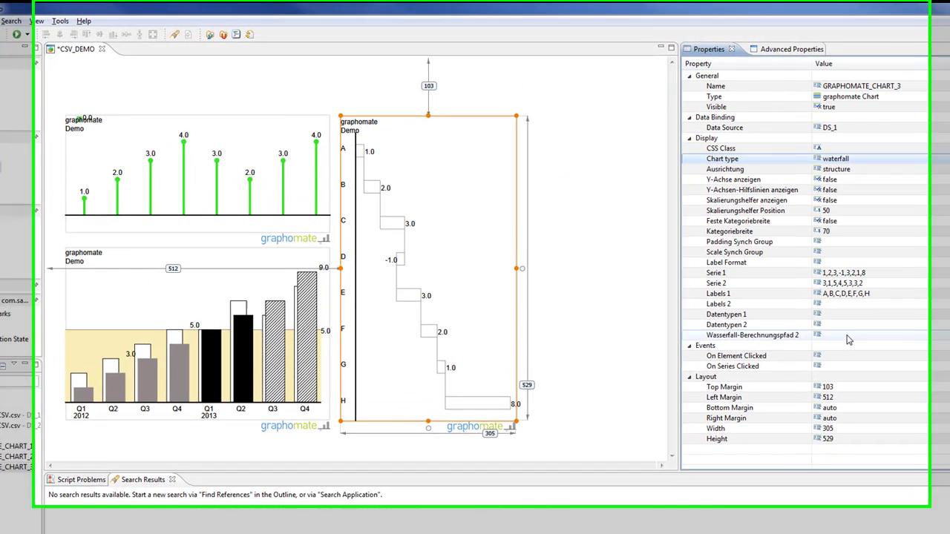
left_click(806, 293)
right_click(806, 294)
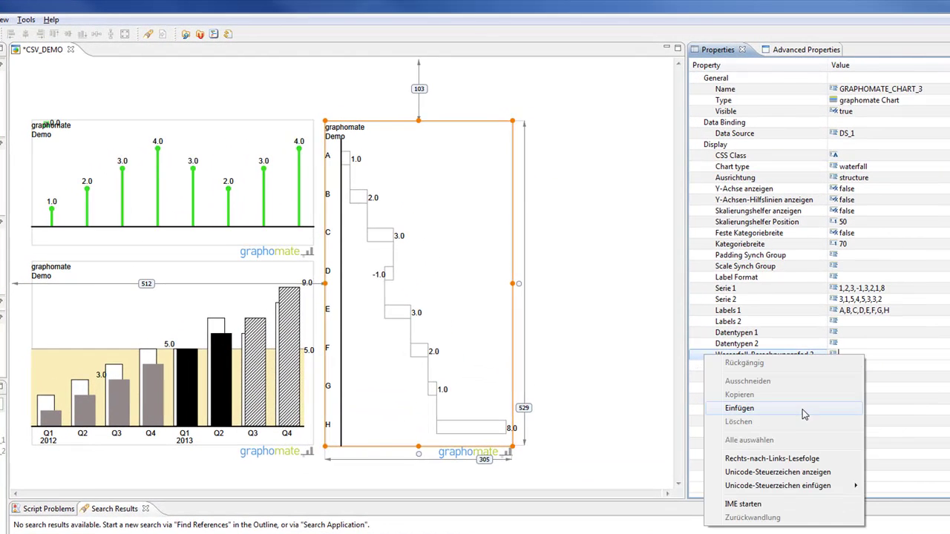
left_click(811, 410)
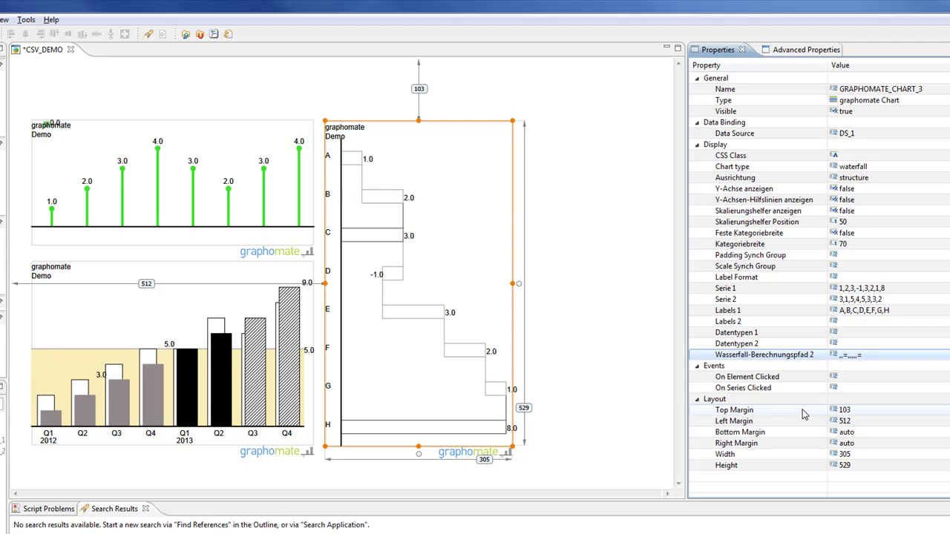
Copy VJ,VJ,VJ,AJ,AJ,AJ,PR,PR from Notepad and paste it into Datentypen 2.
key("alt+Tab")
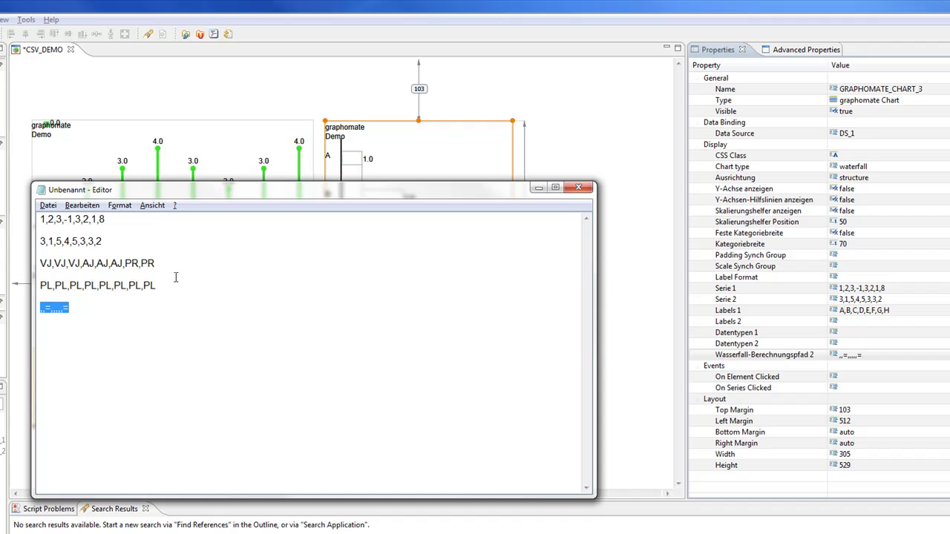
left_click_drag(167, 262, 41, 263)
key("ctrl+c")
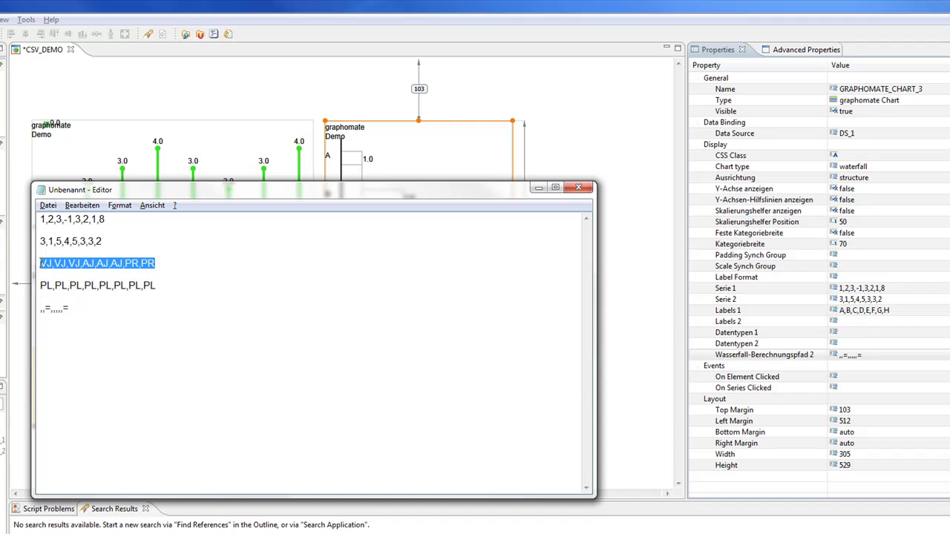
key("alt+Tab")
left_click(871, 352)
key("Up")
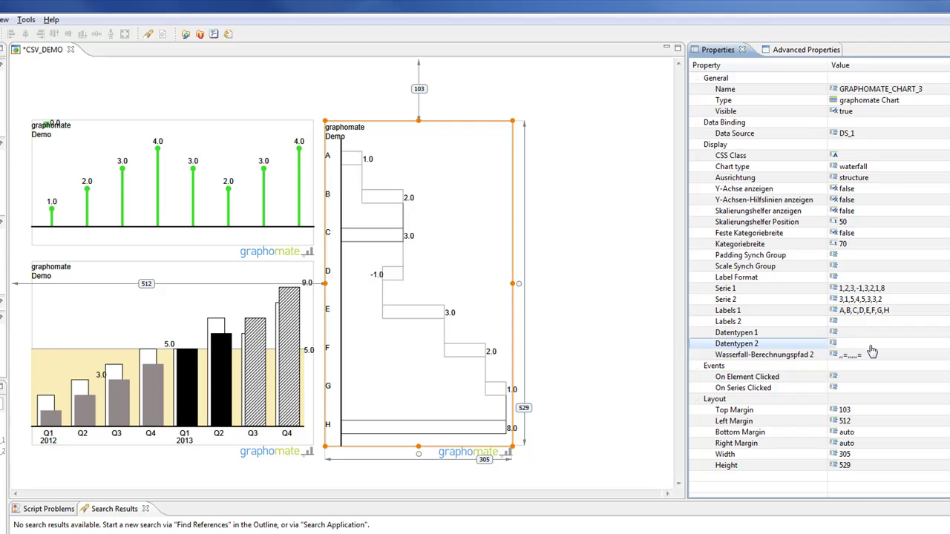
right_click(870, 345)
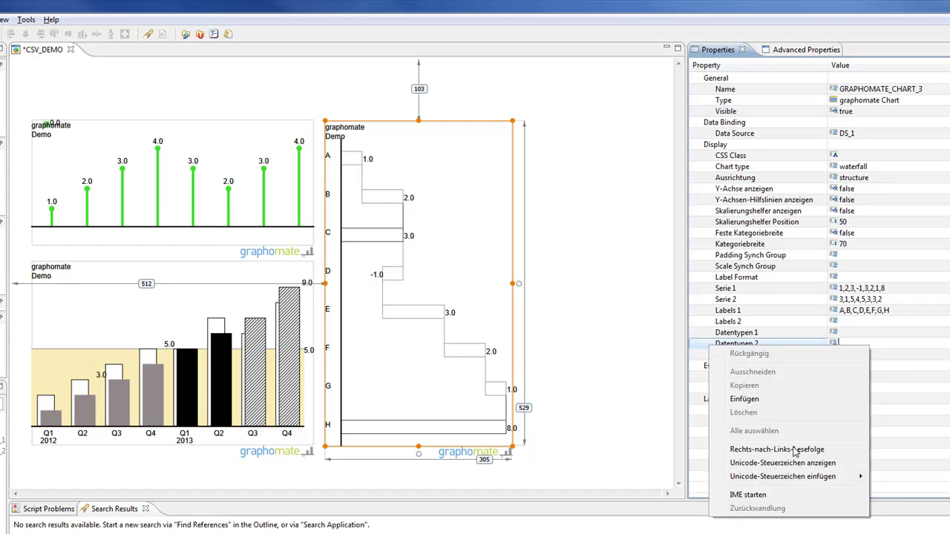
left_click(783, 400)
key("Return")
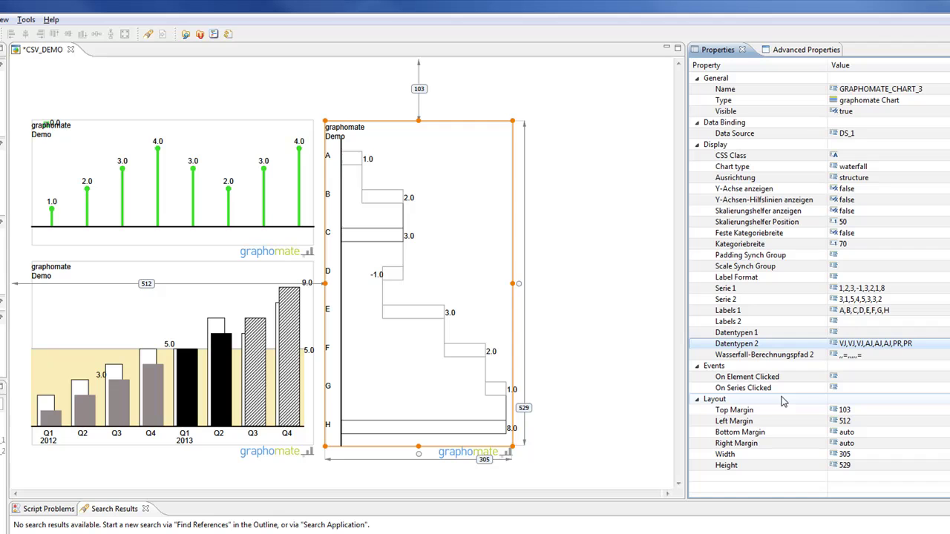
Paste the same data types into Datentypen 1 and let the chart redraw.
left_click(849, 356)
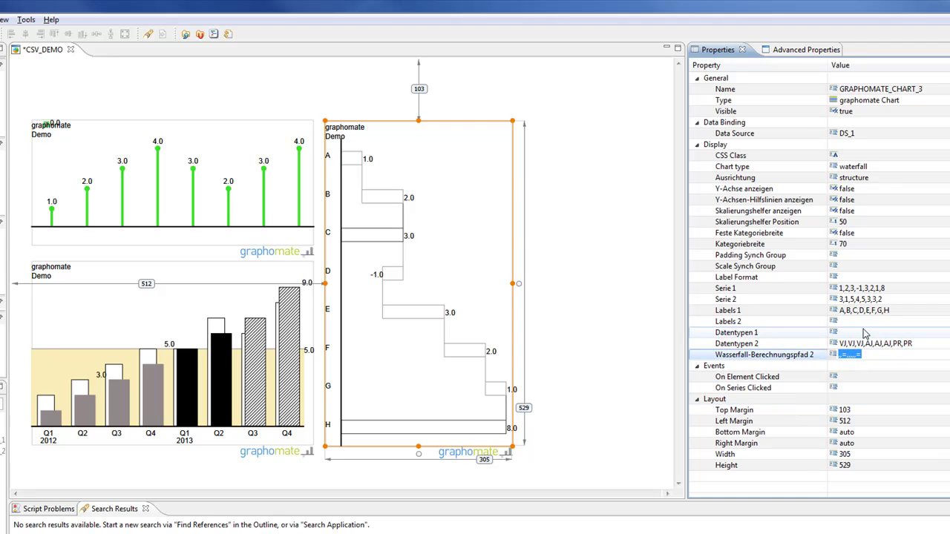
left_click(863, 333)
right_click(862, 331)
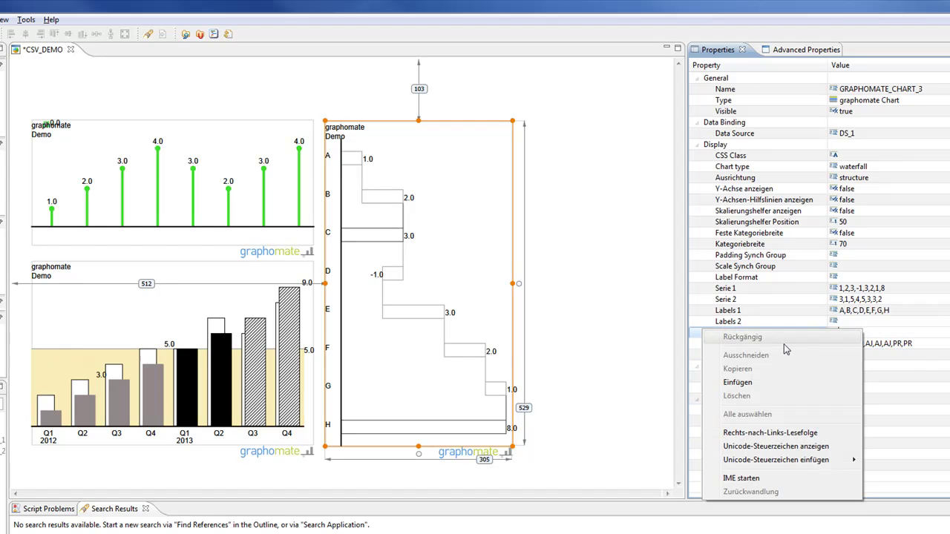
left_click(779, 385)
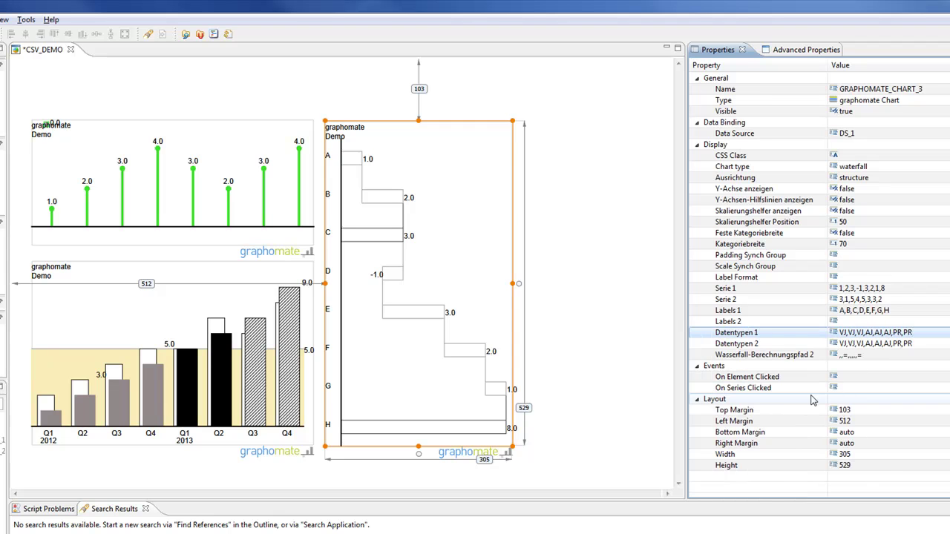
left_click(860, 344)
left_click(409, 324)
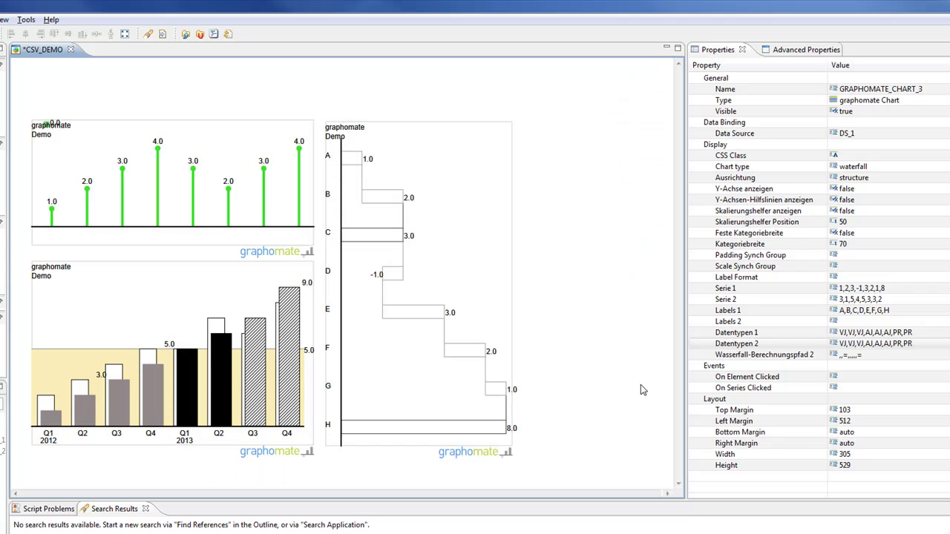
left_click(920, 346)
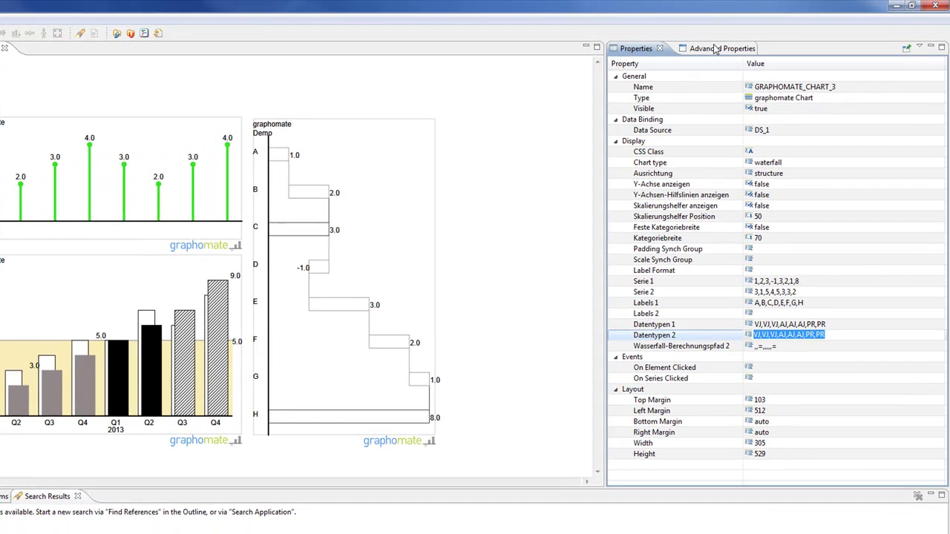
Review the AJ and VJ custom data types in Advanced Properties, then return to Properties.
left_click(806, 49)
left_click(731, 100)
key("Up")
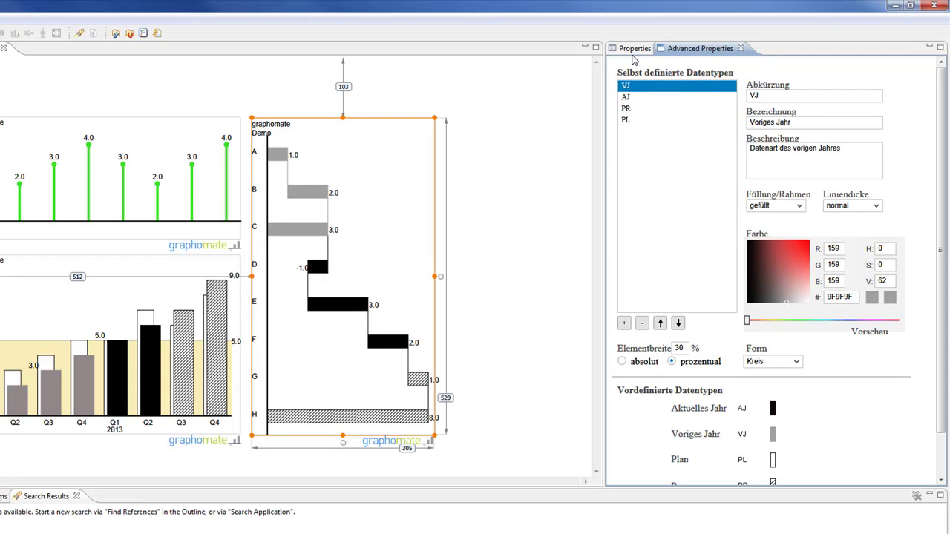
left_click(634, 49)
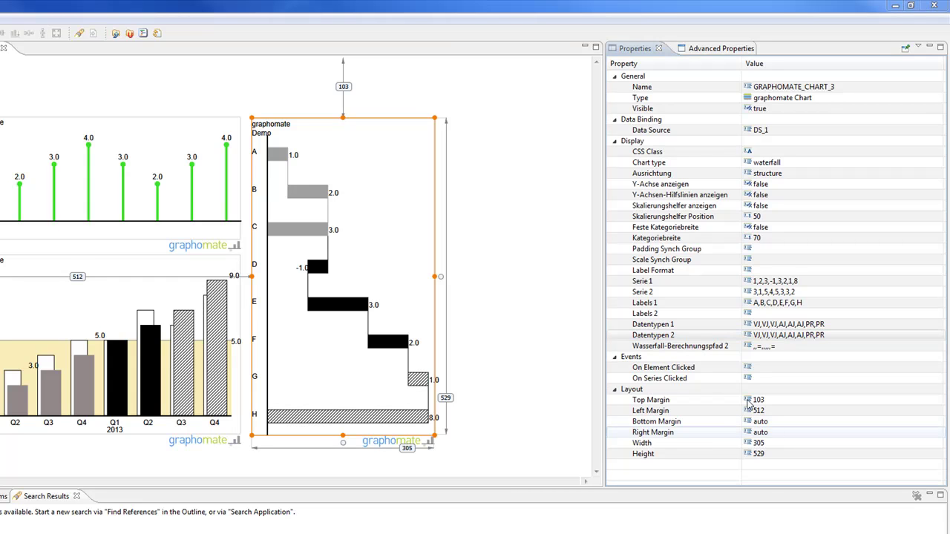
left_click(779, 338)
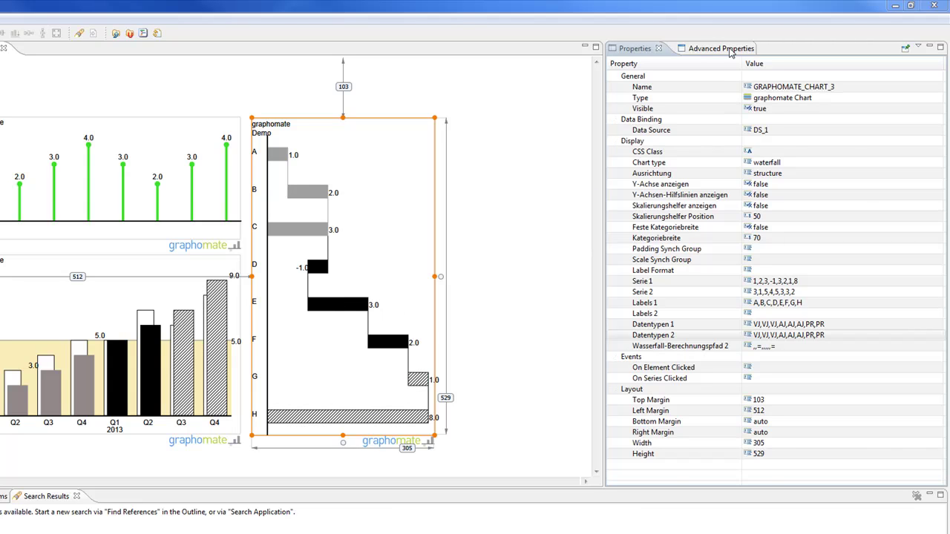
Review the AJ, PR and PL data types, then change the AJ colour to red B53A3A.
left_click(730, 53)
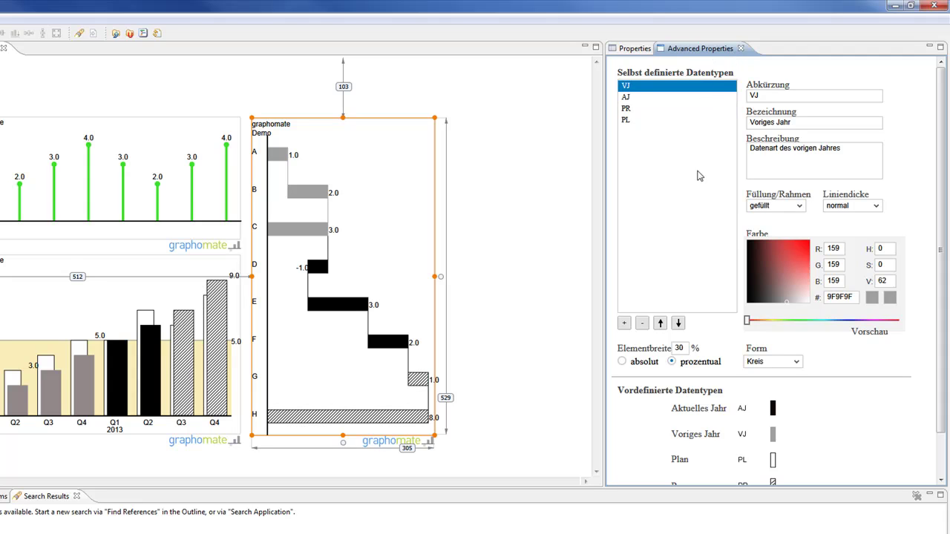
left_click(637, 97)
left_click(632, 109)
left_click(630, 120)
left_click(630, 109)
left_click(633, 99)
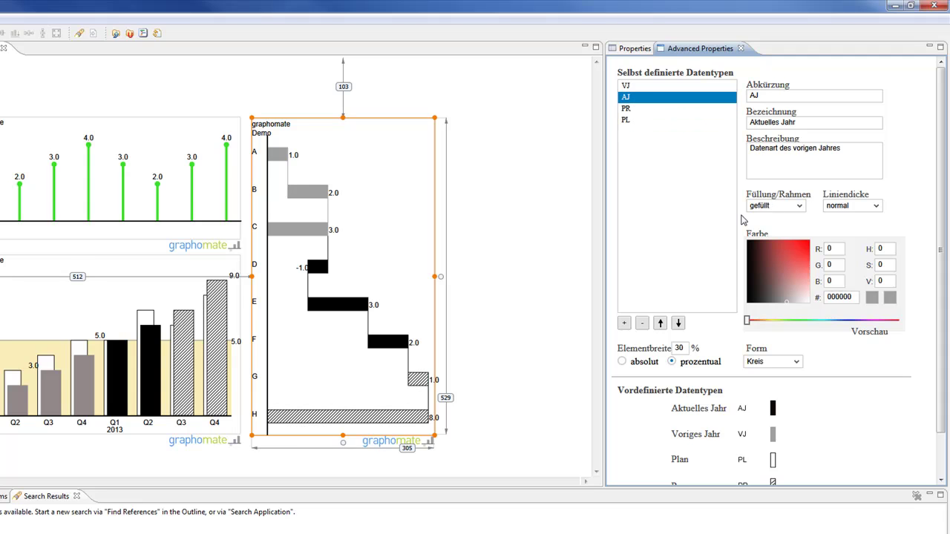
left_click(776, 263)
mouse_move(777, 263)
left_mouse_down()
mouse_move(796, 268)
mouse_move(794, 261)
mouse_move(776, 267)
mouse_move(781, 259)
mouse_move(792, 273)
mouse_move(791, 258)
left_mouse_up()
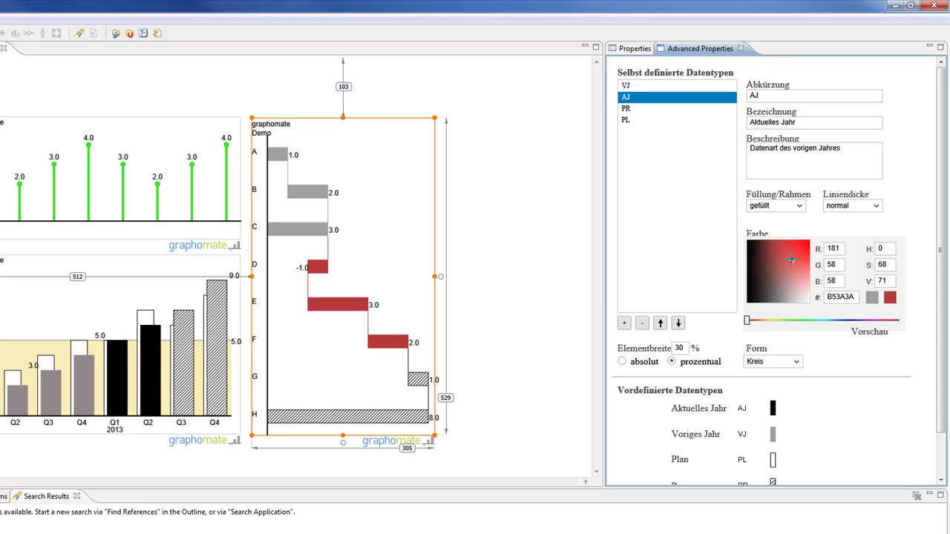